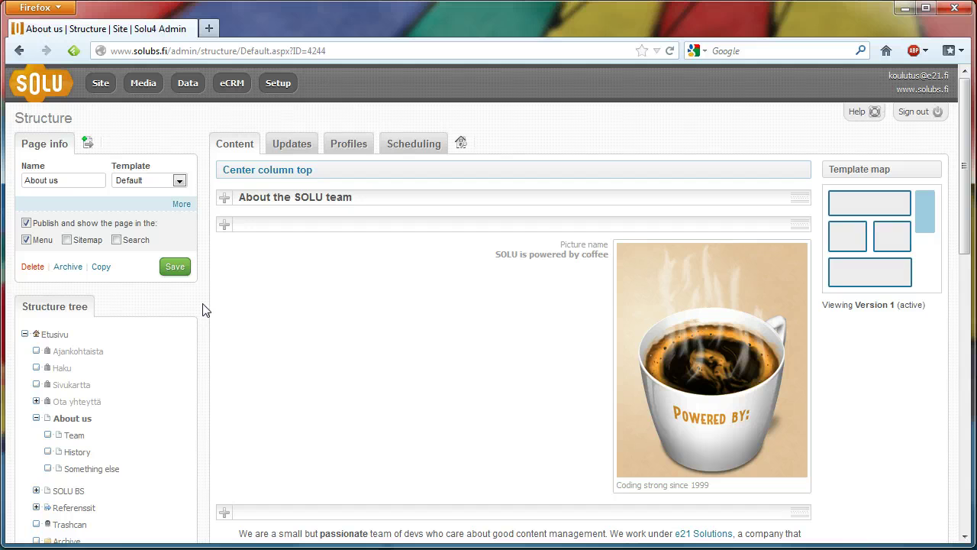
Step: Open the Team page under About us and review its content blocks, from the introduction through the team member entries
click(77, 438)
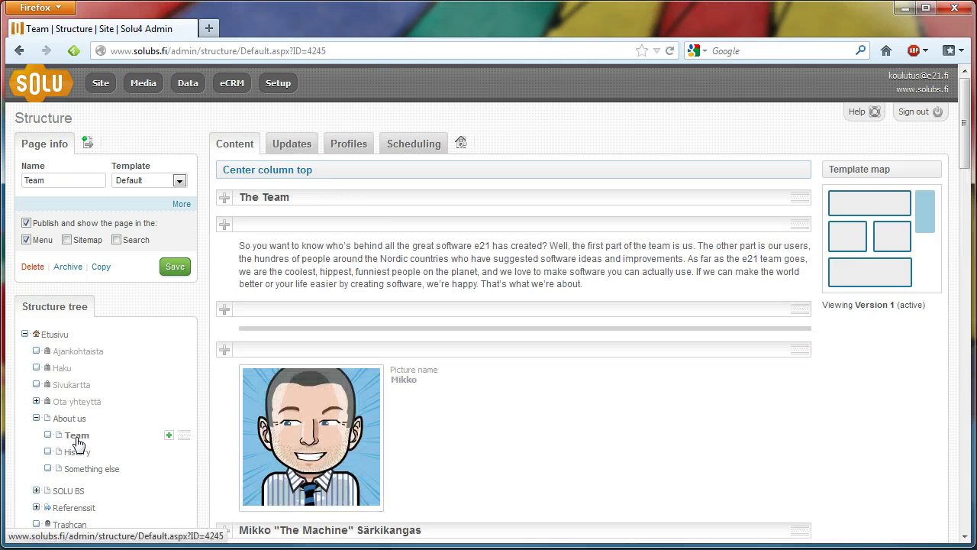
scroll(720, 386, down, 5)
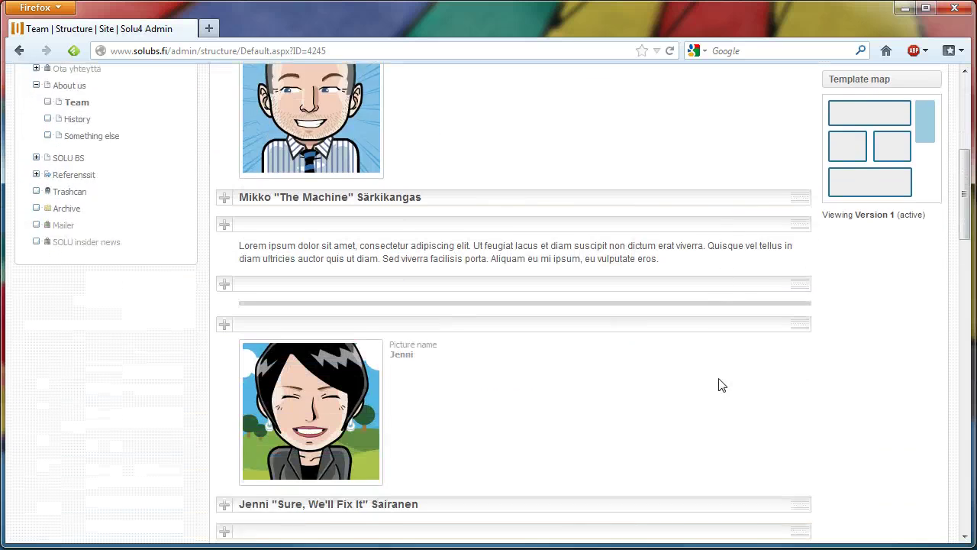
scroll(722, 384, down, 7)
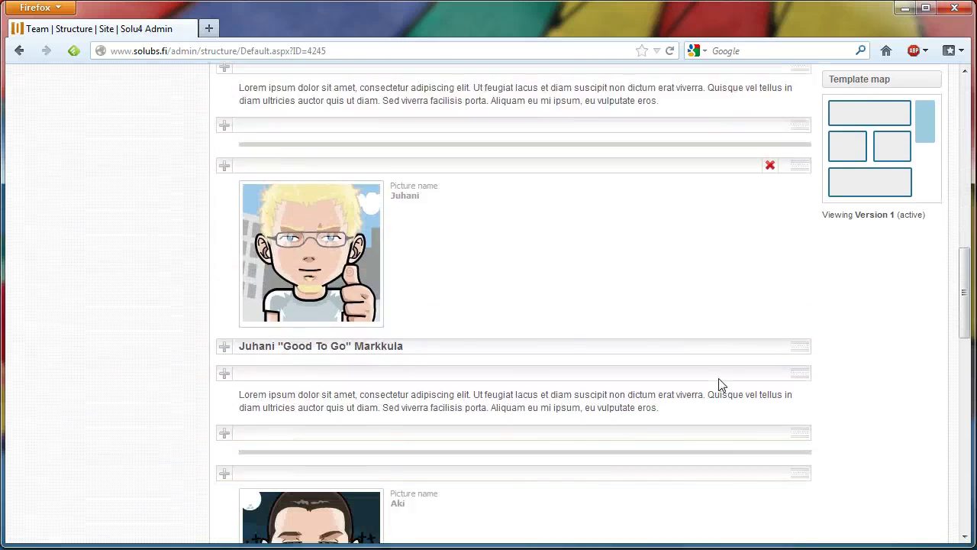
scroll(720, 386, down, 3)
scroll(720, 386, up, 9)
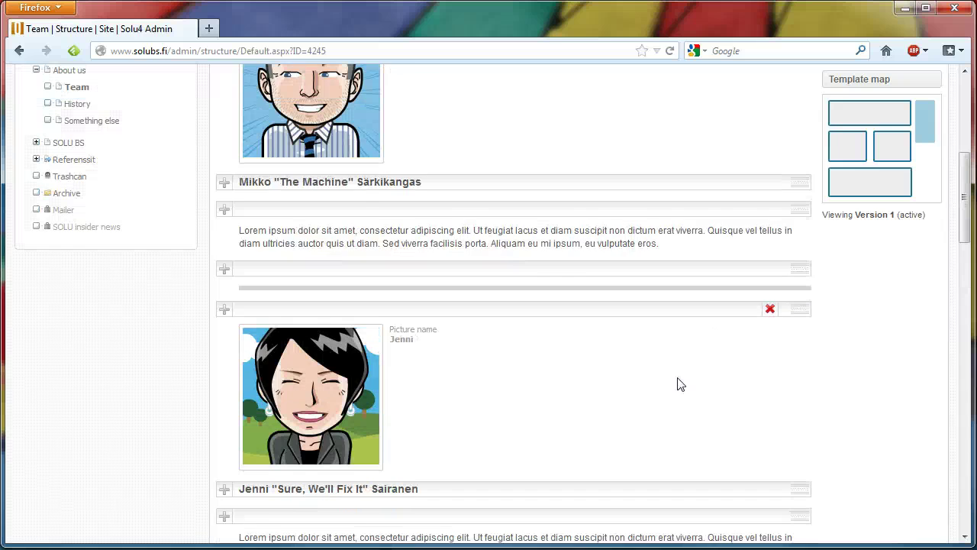
scroll(678, 384, up, 5)
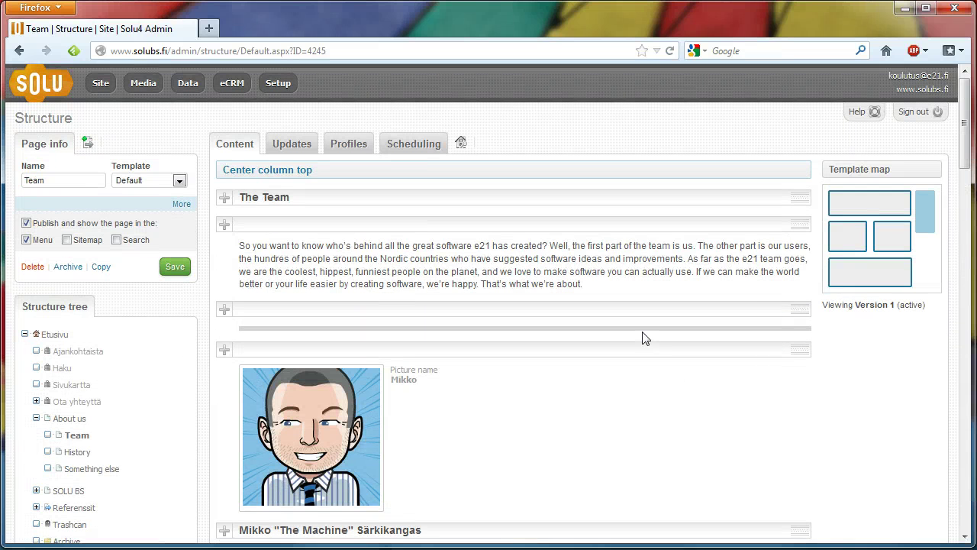
scroll(614, 332, down, 2)
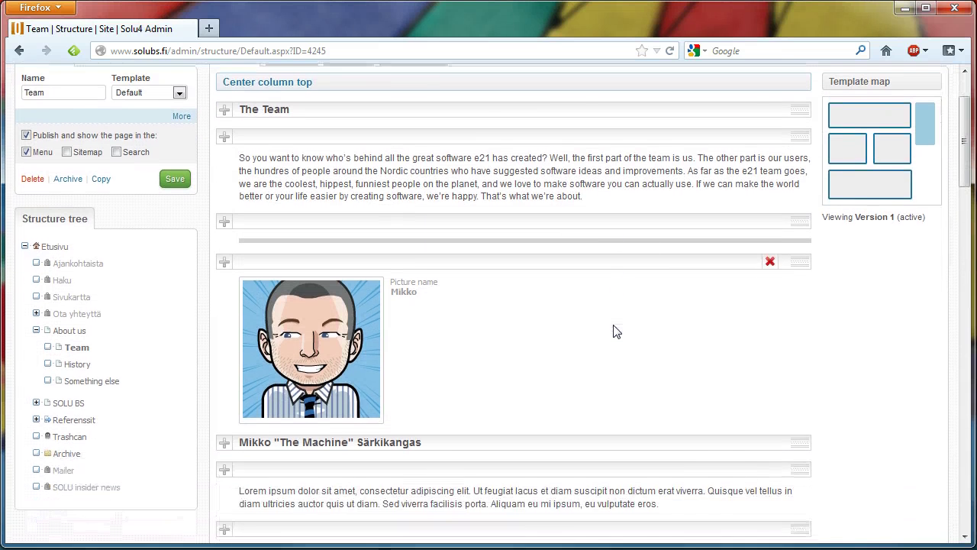
scroll(617, 331, down, 4)
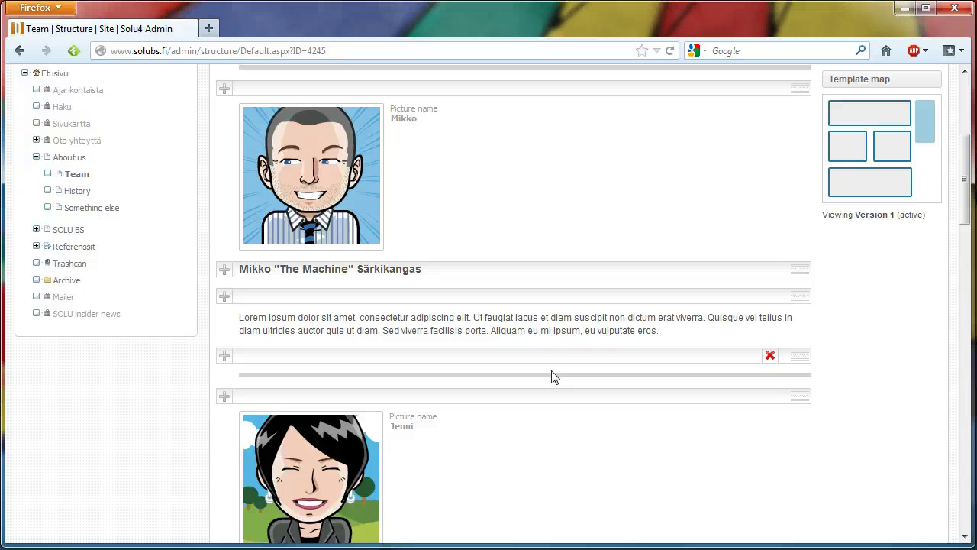
scroll(554, 377, up, 7)
Step: Preview the Team page and check the layout of the team member entries down to the last one
click(461, 143)
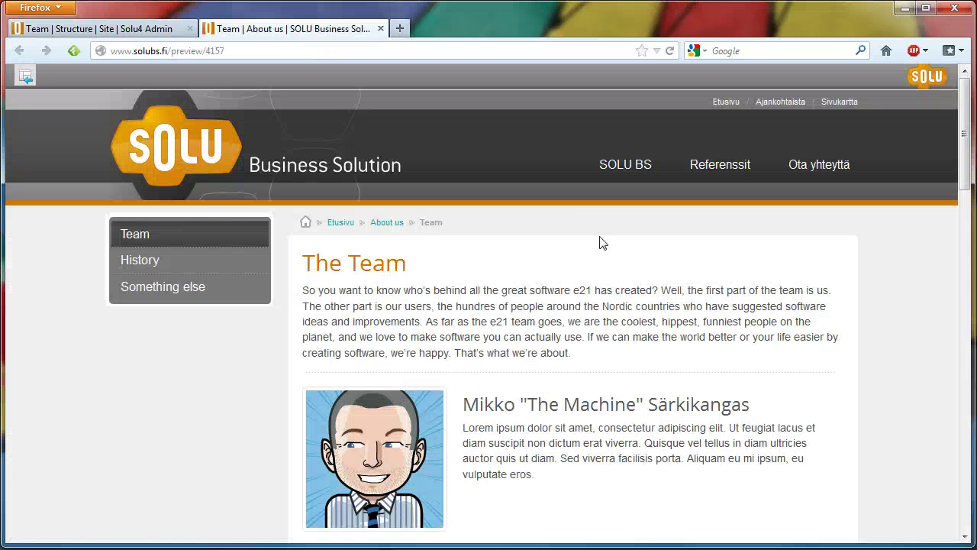
scroll(846, 323, down, 10)
scroll(853, 325, down, 10)
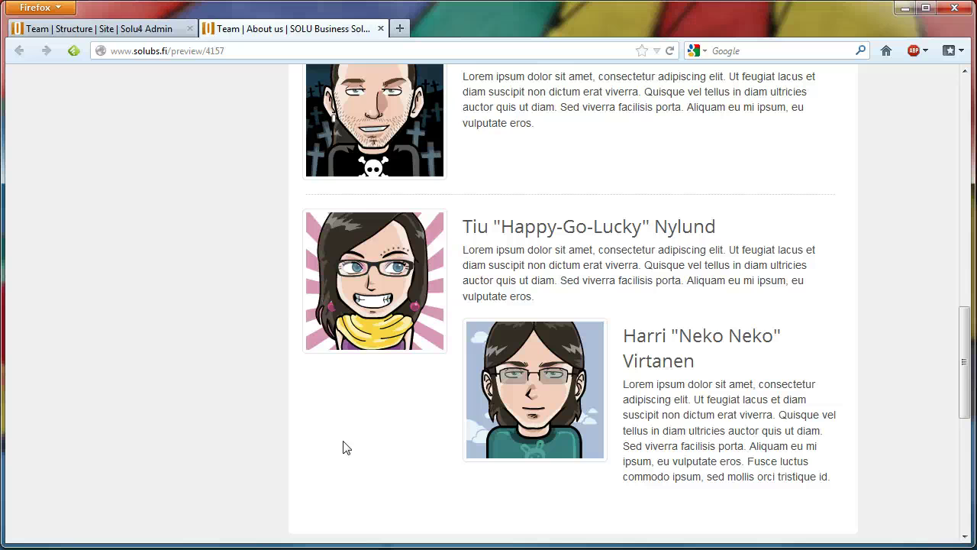
click(381, 28)
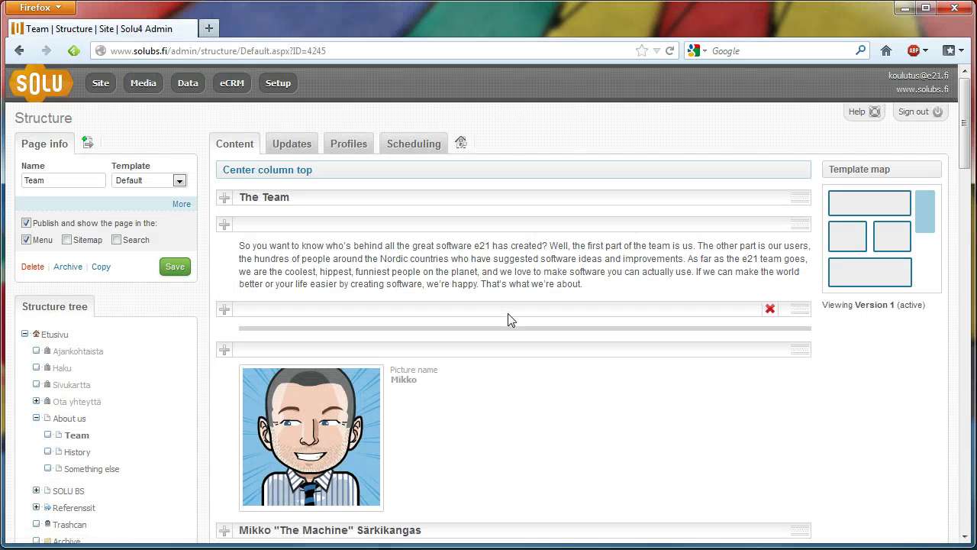
Step: Add a separator directly after the description text of the second-to-last team member
scroll(488, 346, down, 15)
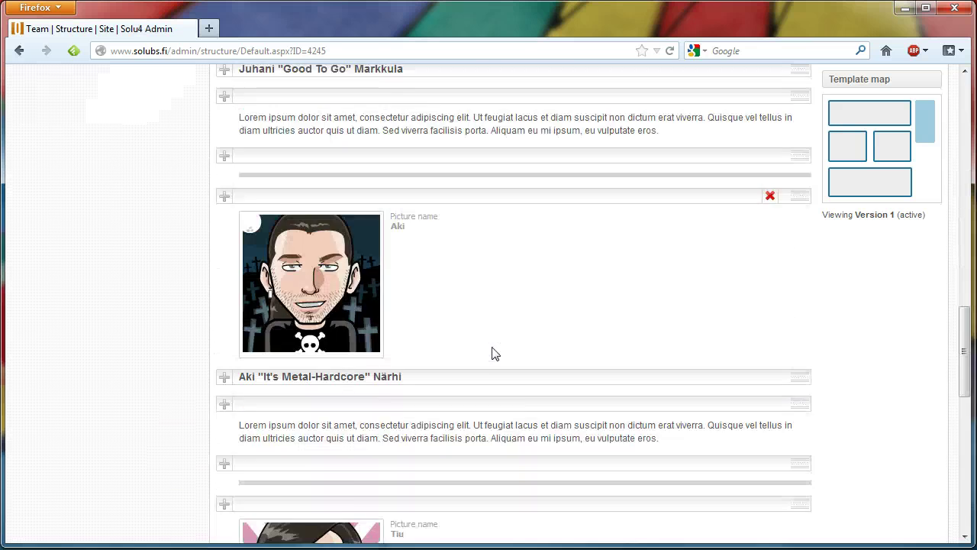
scroll(493, 351, down, 10)
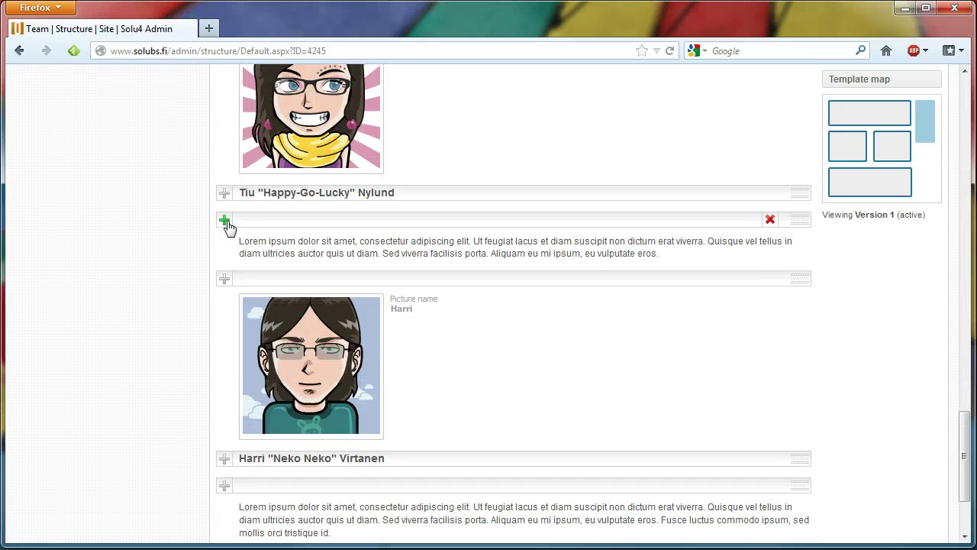
click(225, 222)
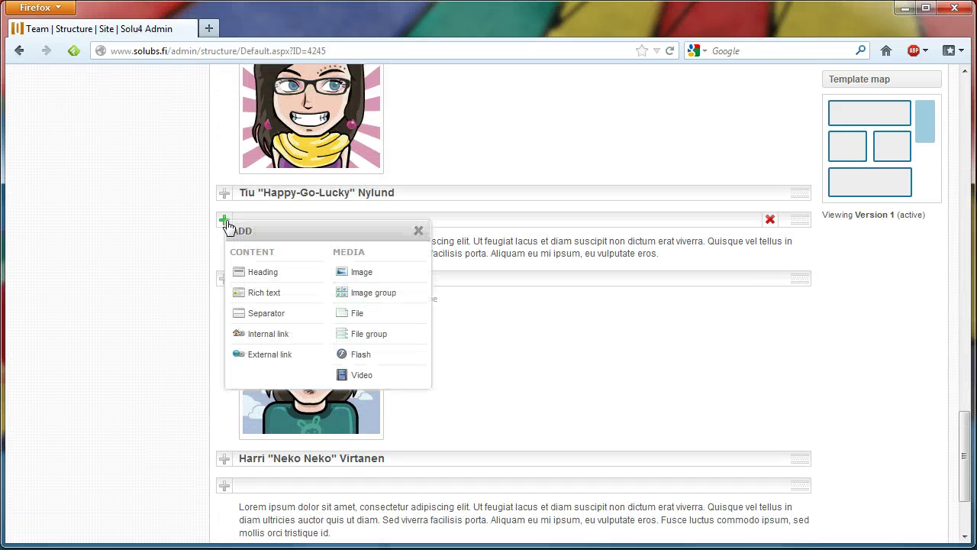
click(261, 312)
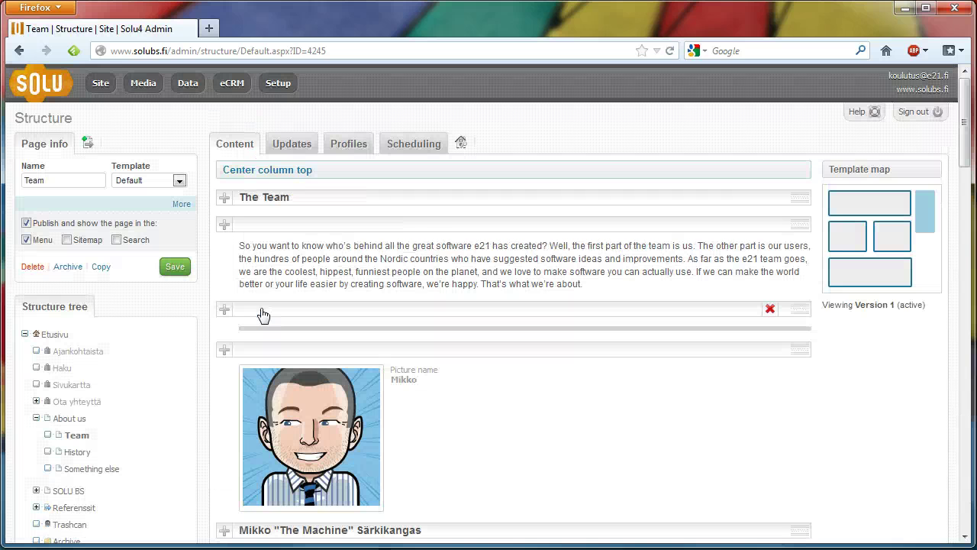
Step: Preview the Team page again and check the separation between the last two team member entries
click(461, 144)
scroll(769, 402, down, 5)
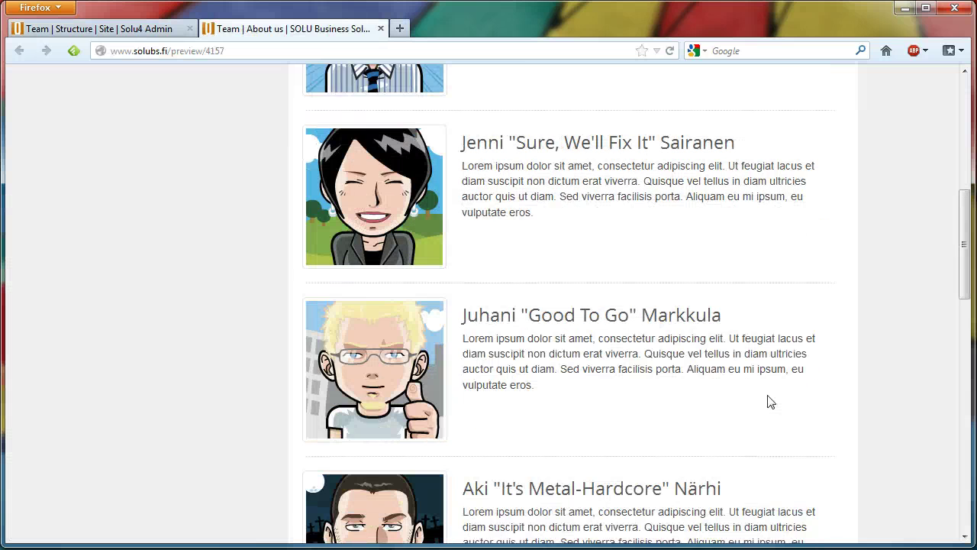
scroll(770, 402, down, 8)
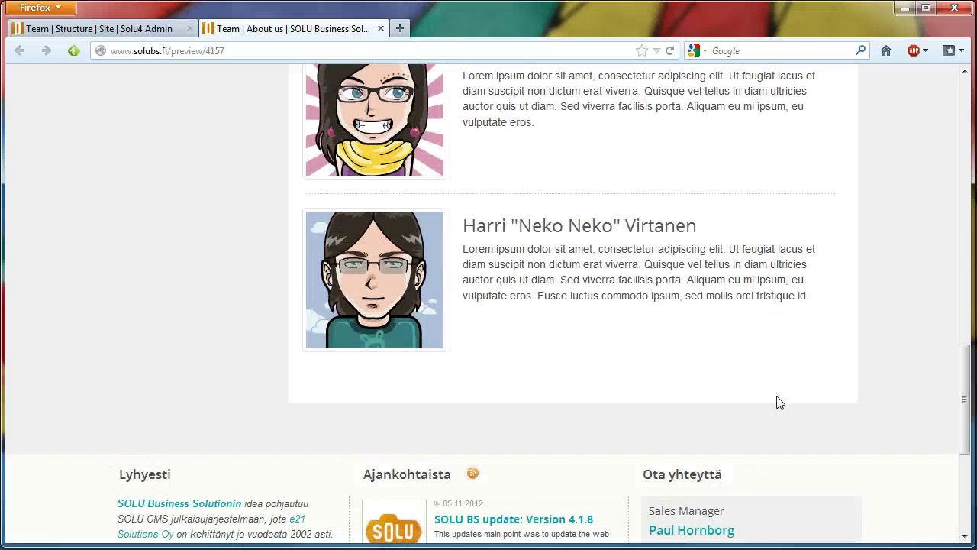
scroll(779, 402, up, 13)
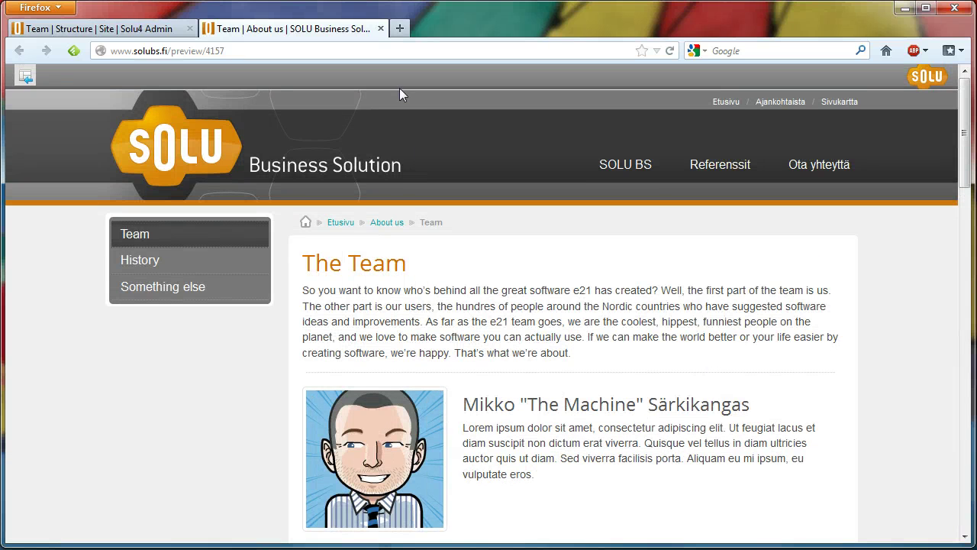
click(381, 29)
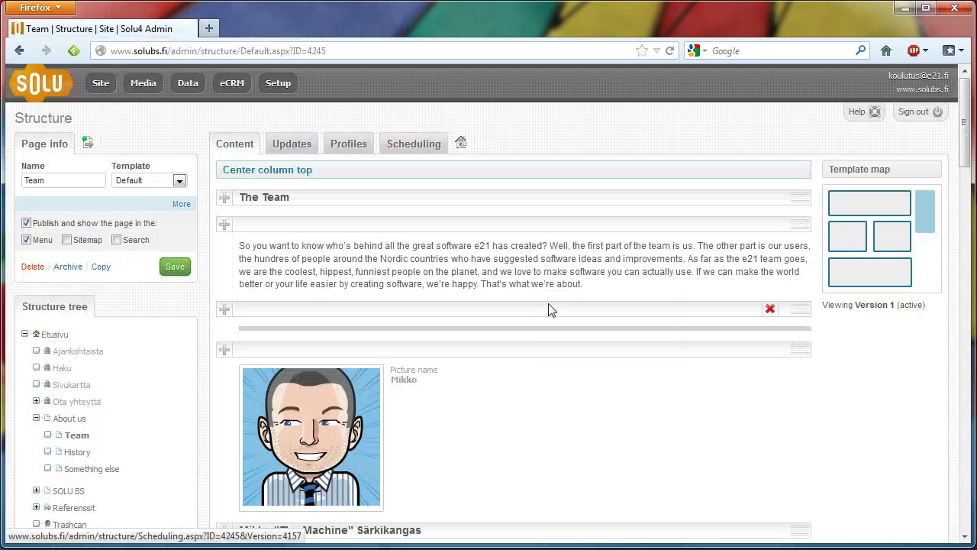
Step: Add the Team image group, found under About us, directly below the introductory text on the page
click(225, 226)
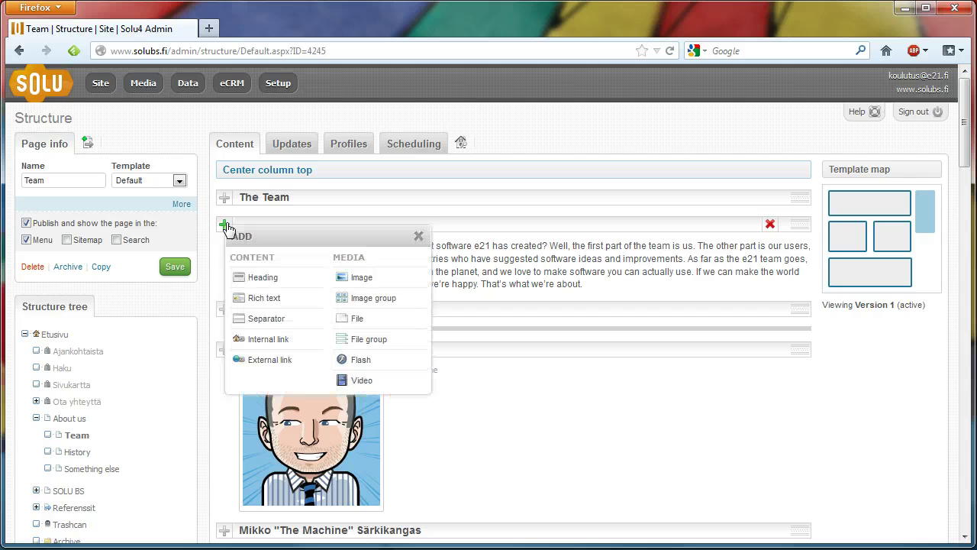
click(374, 299)
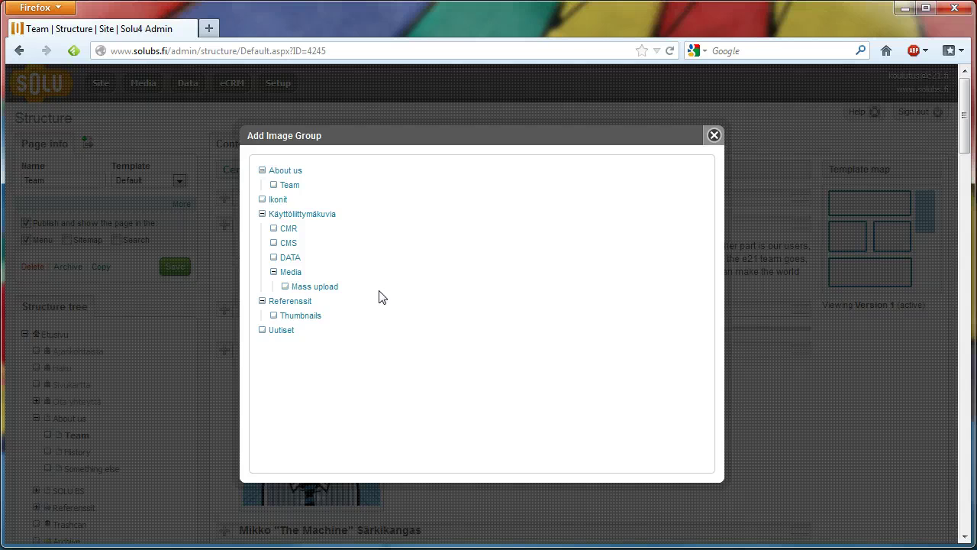
click(291, 187)
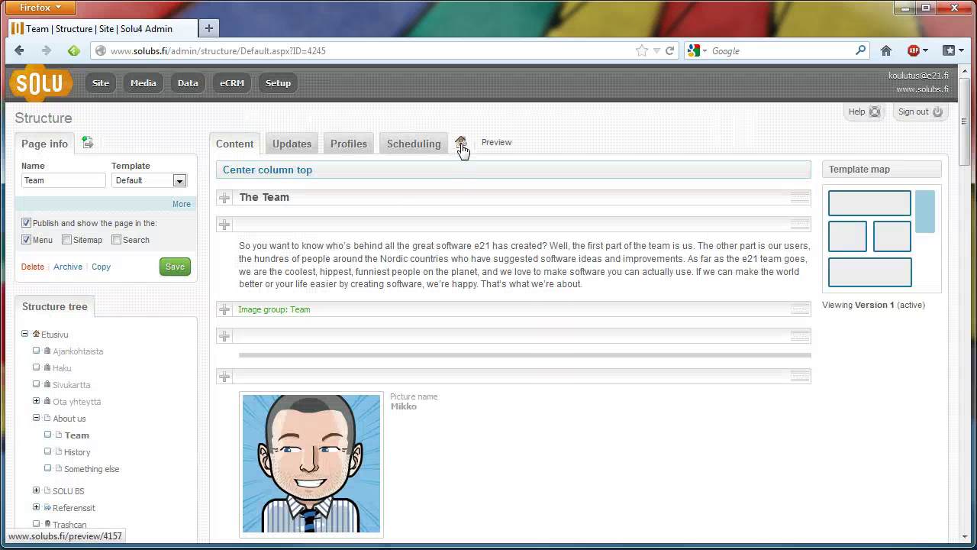
Step: Preview the Team page to check which team pictures the image group shows
click(460, 144)
scroll(768, 322, down, 2)
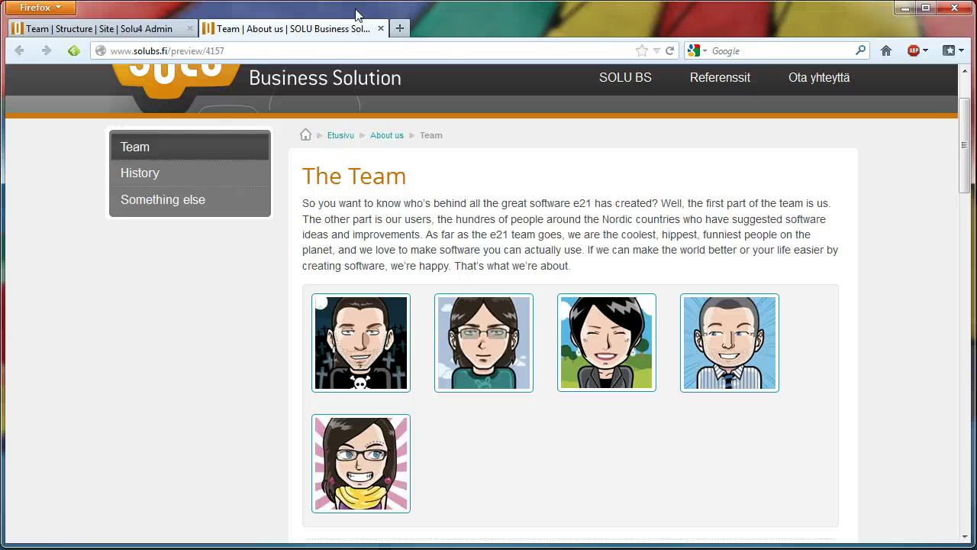
click(380, 28)
Step: Open the third team member's picture in the media gallery and assign it to the Team group under About us
scroll(446, 420, down, 5)
scroll(446, 420, down, 5)
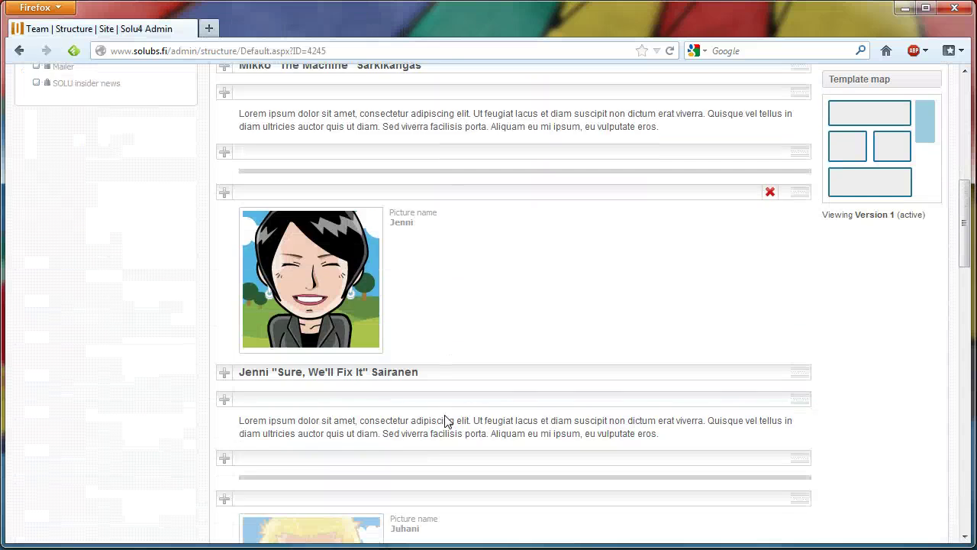
click(318, 374)
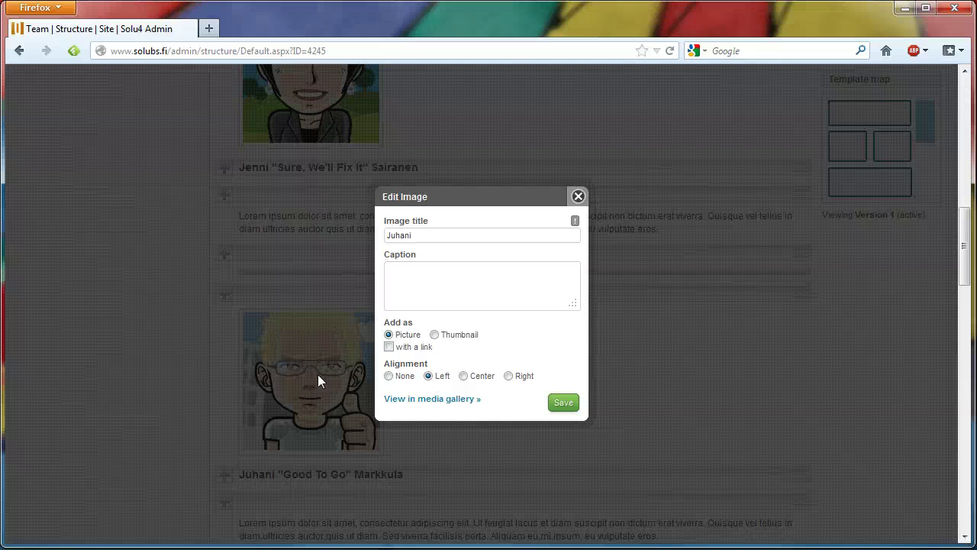
click(412, 400)
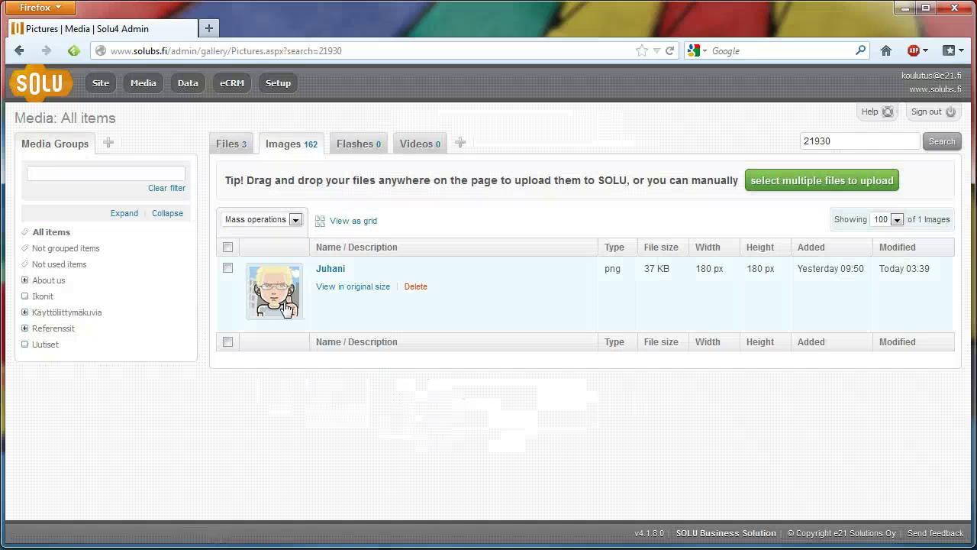
click(284, 305)
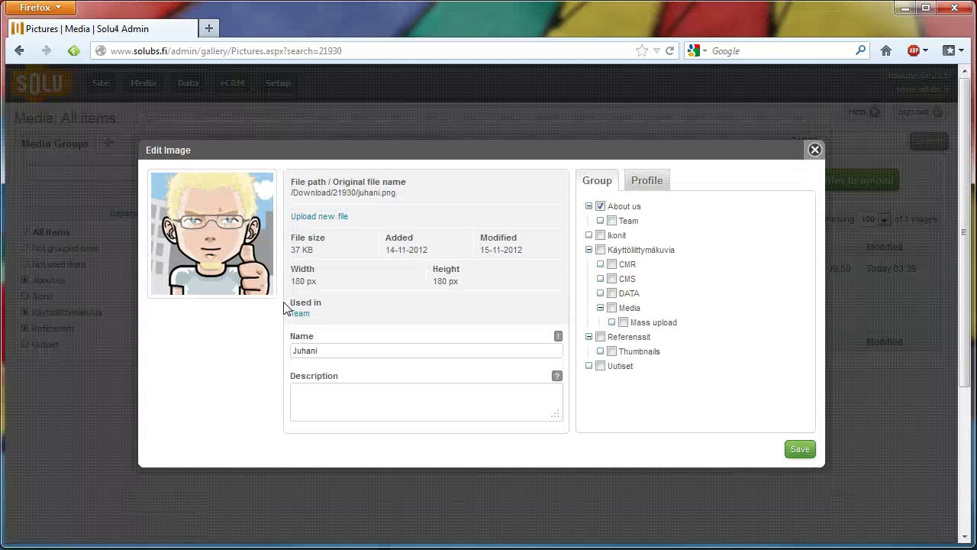
click(612, 221)
click(798, 450)
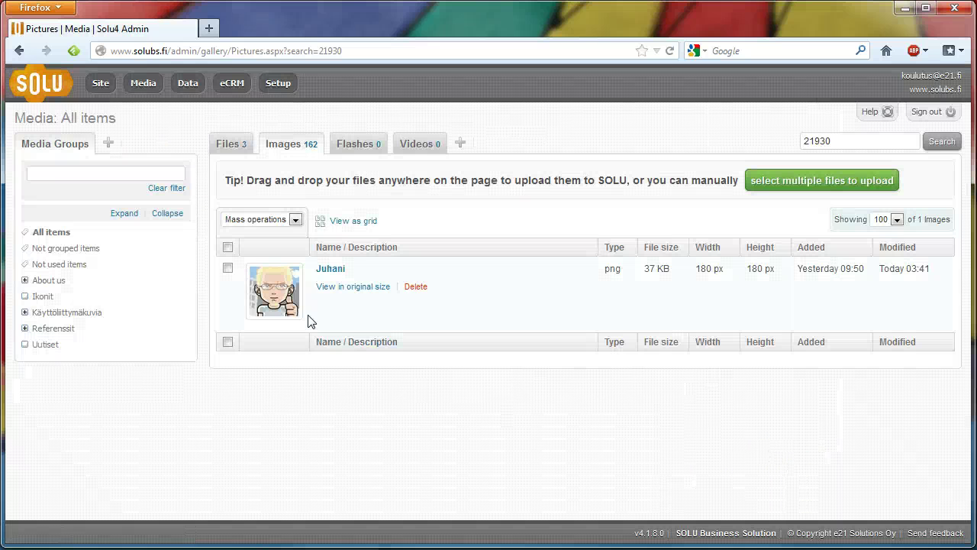
Step: Return to the Team page from the picture's usage details and preview the updated image group
click(279, 298)
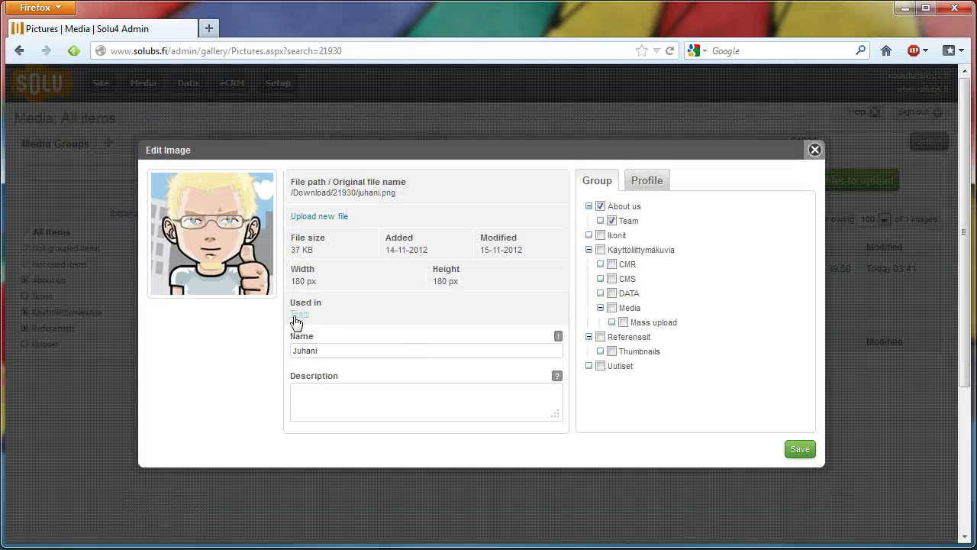
click(297, 320)
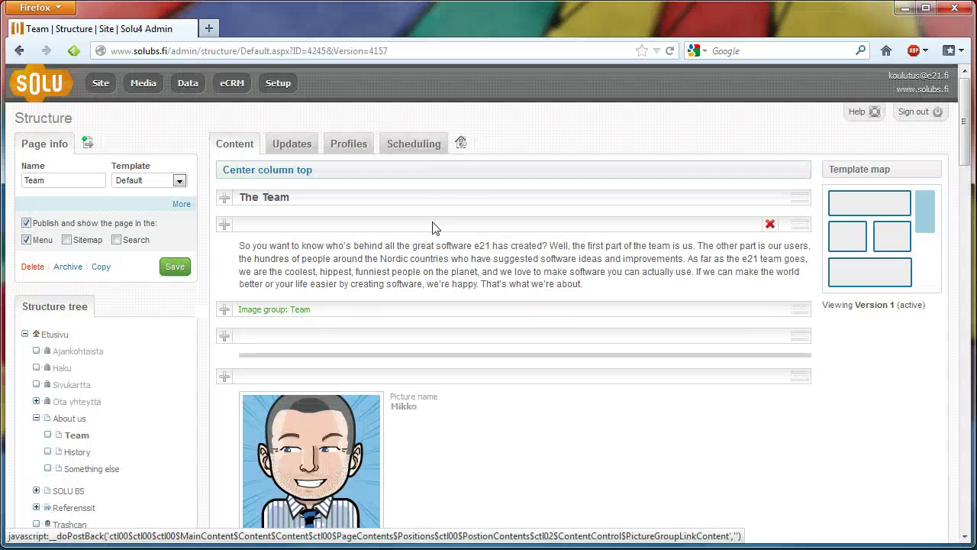
click(459, 144)
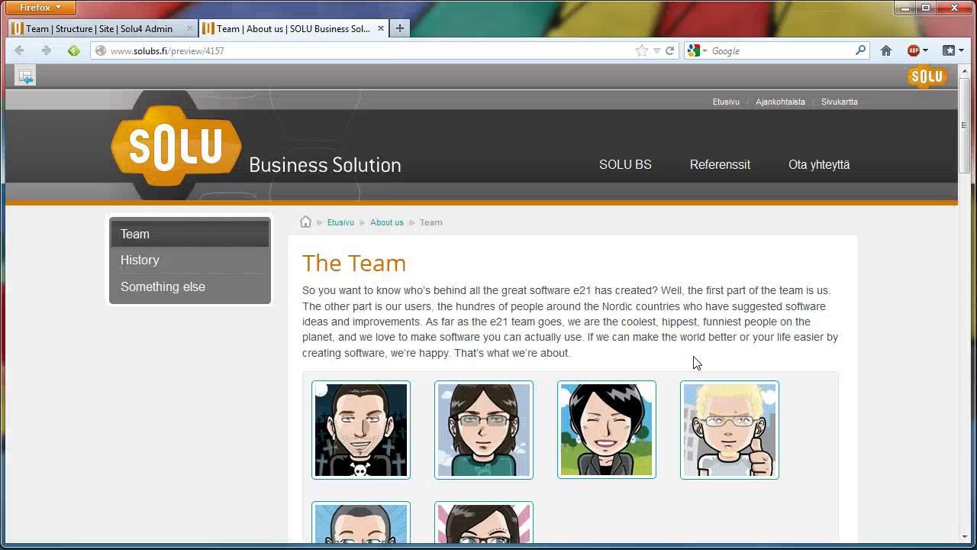
scroll(696, 363, down, 2)
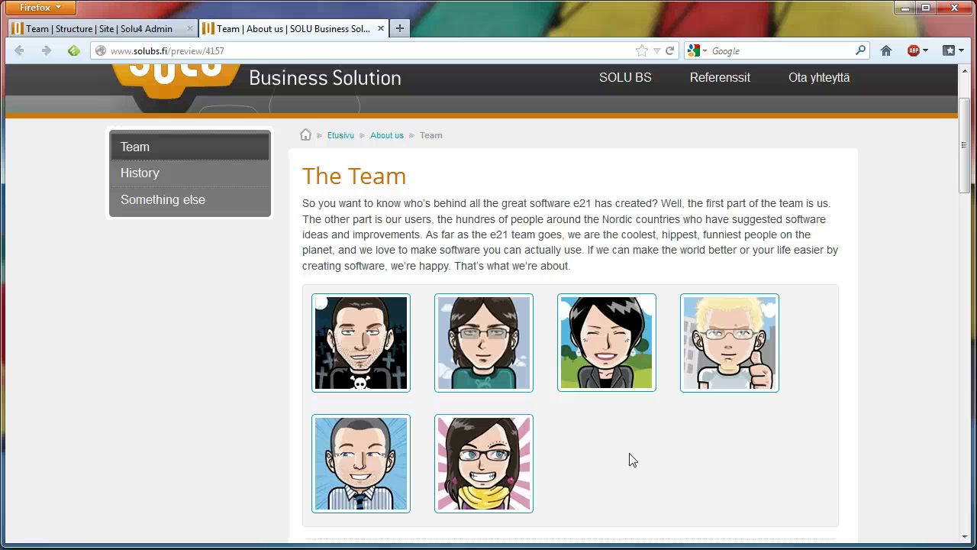
click(380, 28)
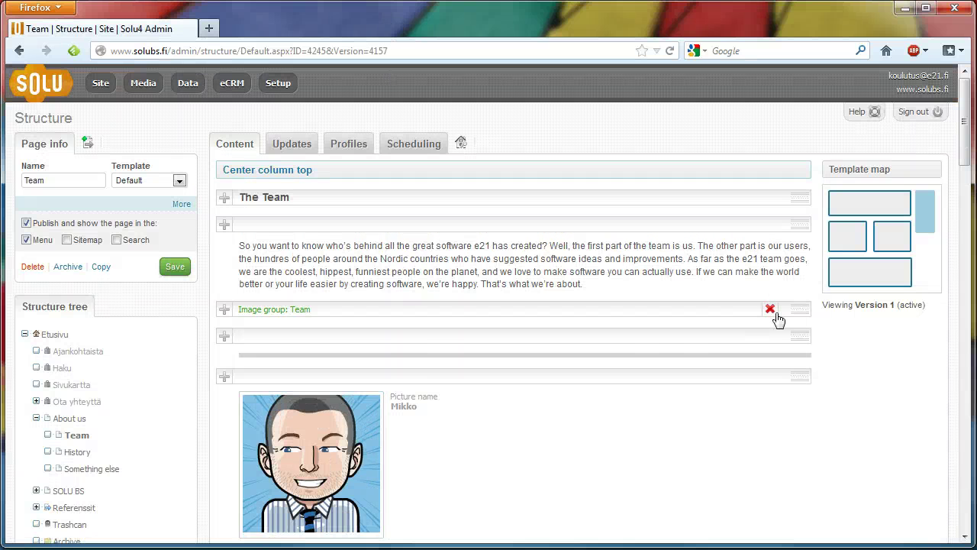
Step: Delete the Team image group block from the page
click(770, 309)
key(Return)
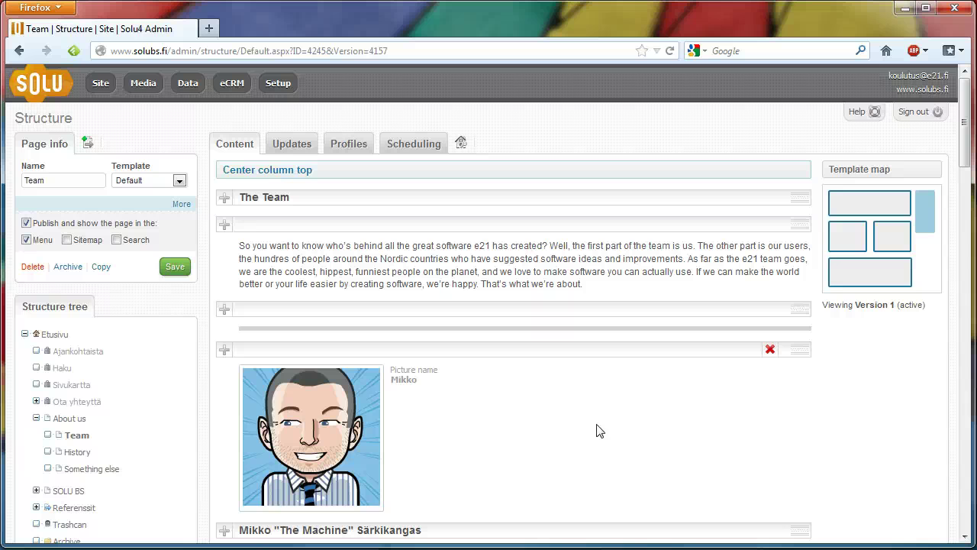
Step: Add a subheading reading "Related files" to the Team page's empty right column top area
click(924, 213)
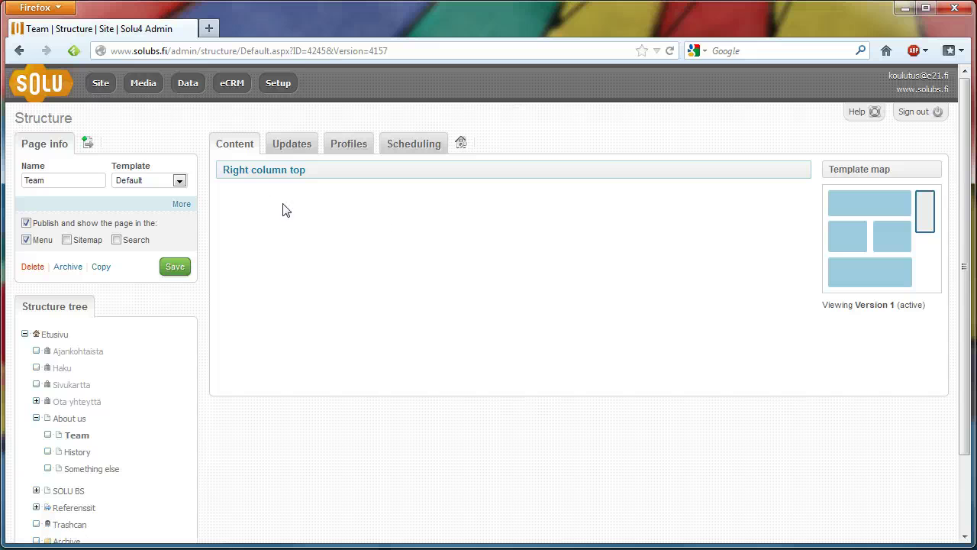
click(210, 171)
click(233, 221)
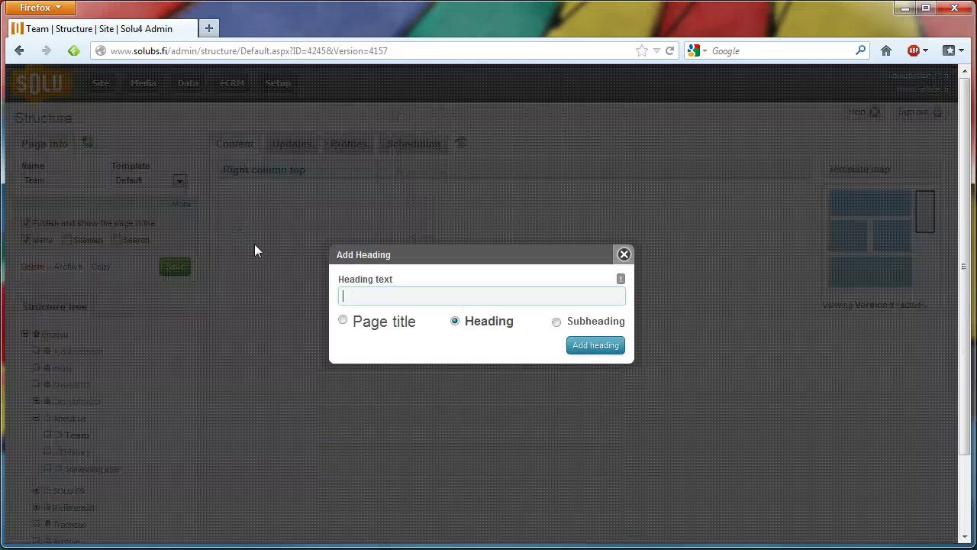
click(556, 323)
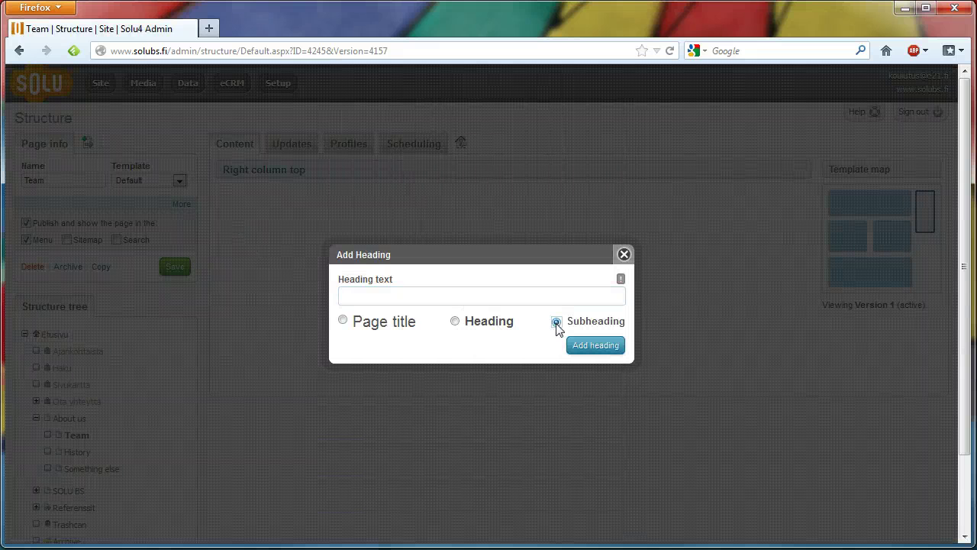
click(491, 297)
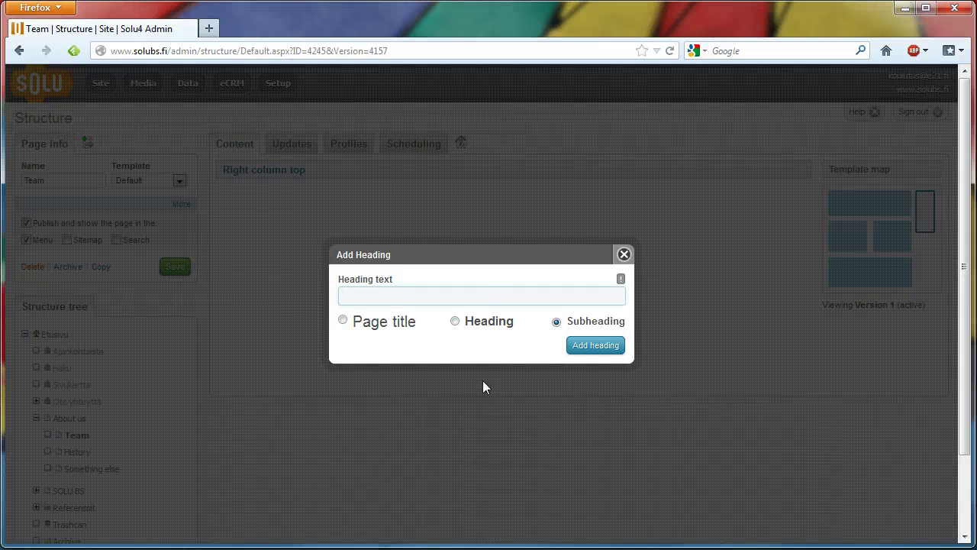
text(Related files)
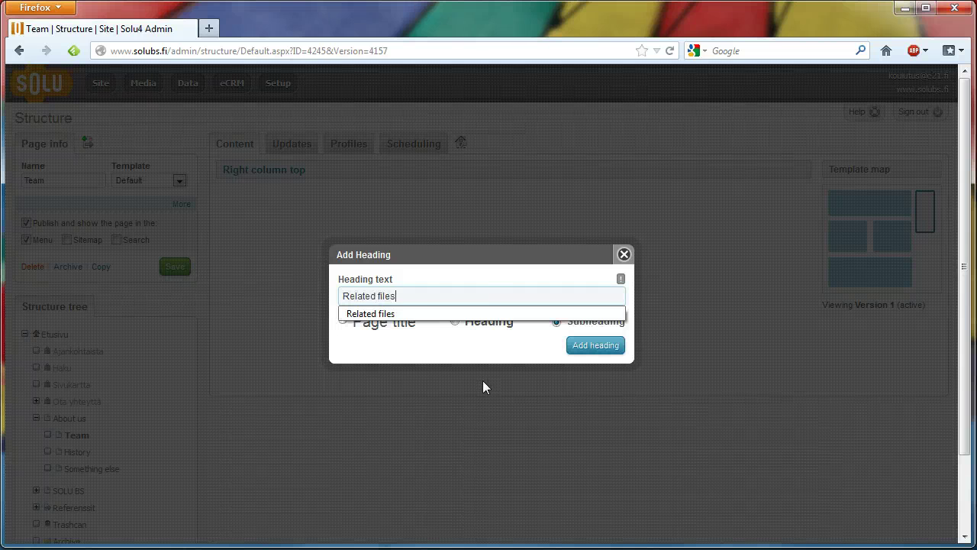
key(Return)
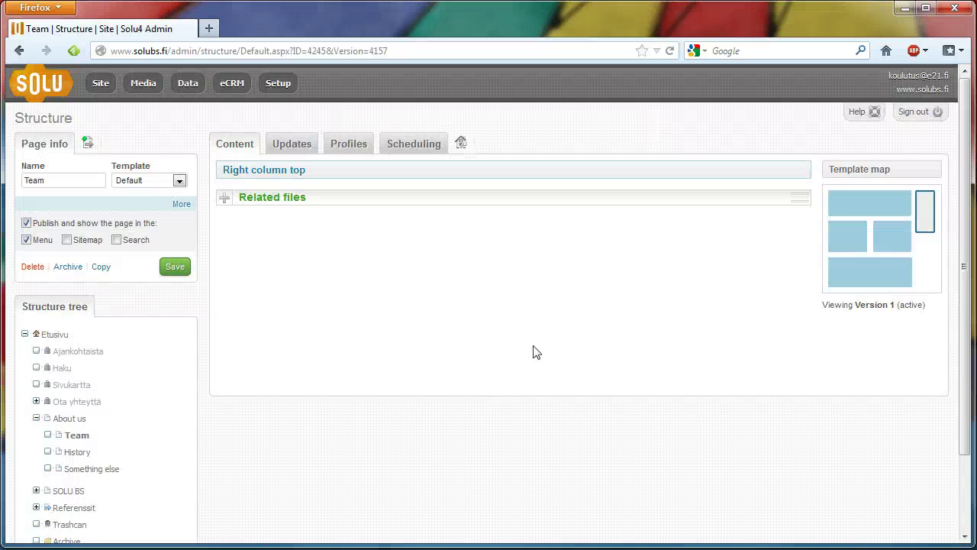
Step: Add the About us file group below the Related files subheading and preview the page to check the right column
click(226, 200)
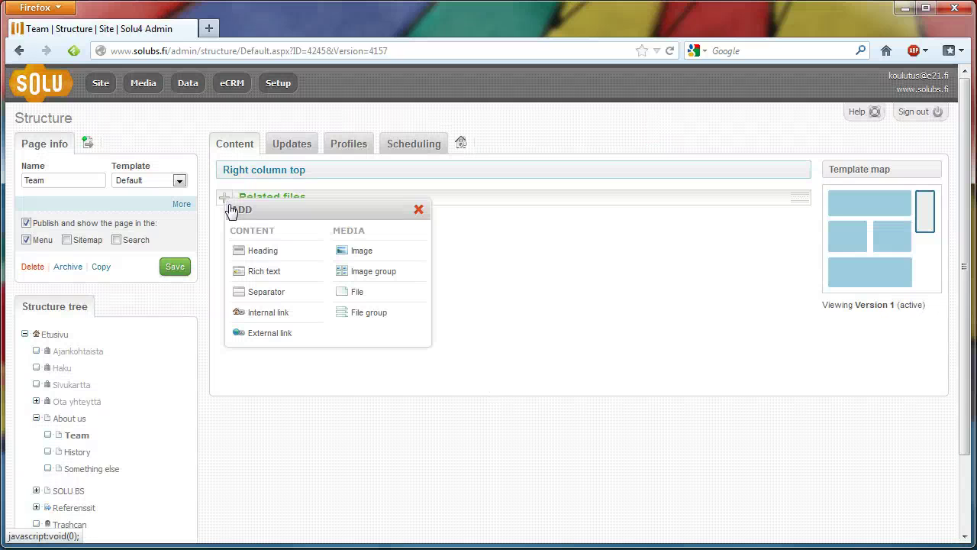
click(370, 316)
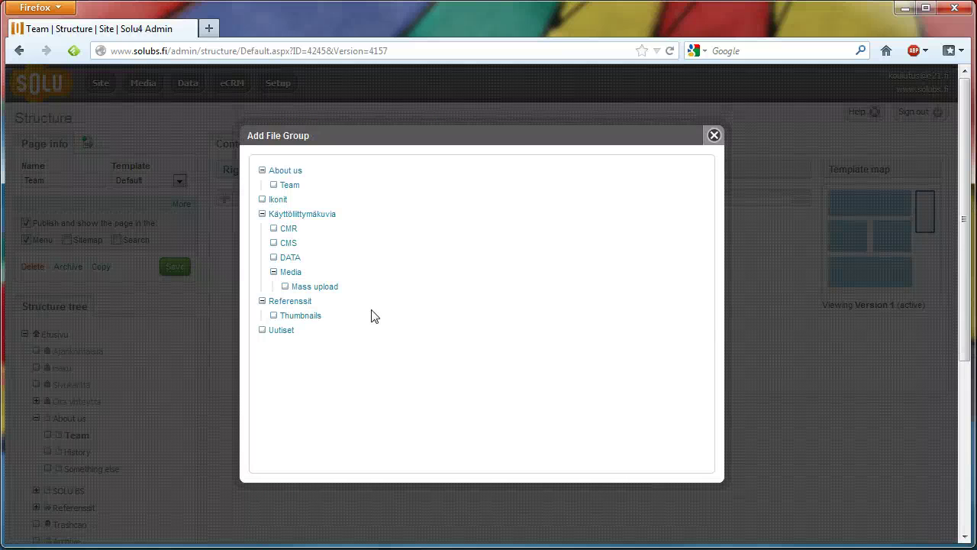
click(298, 176)
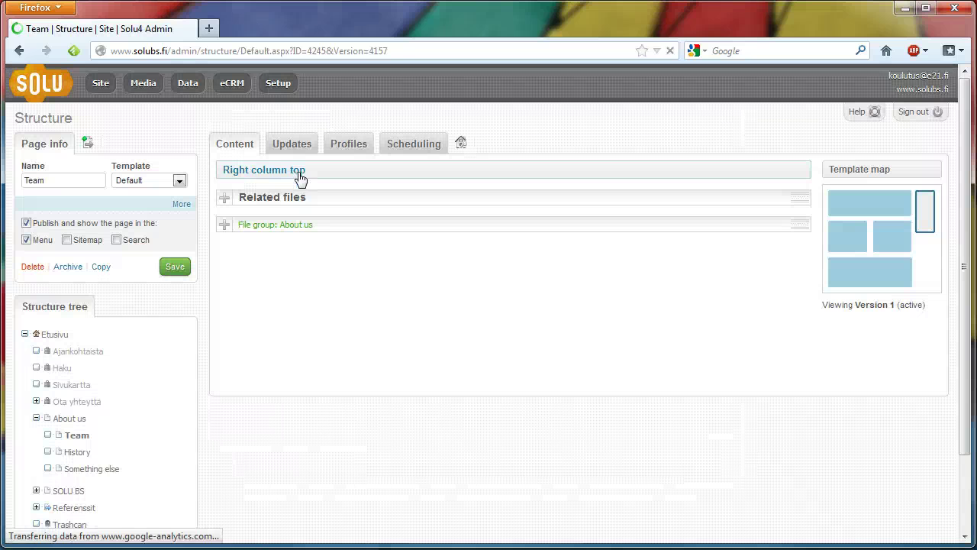
click(461, 145)
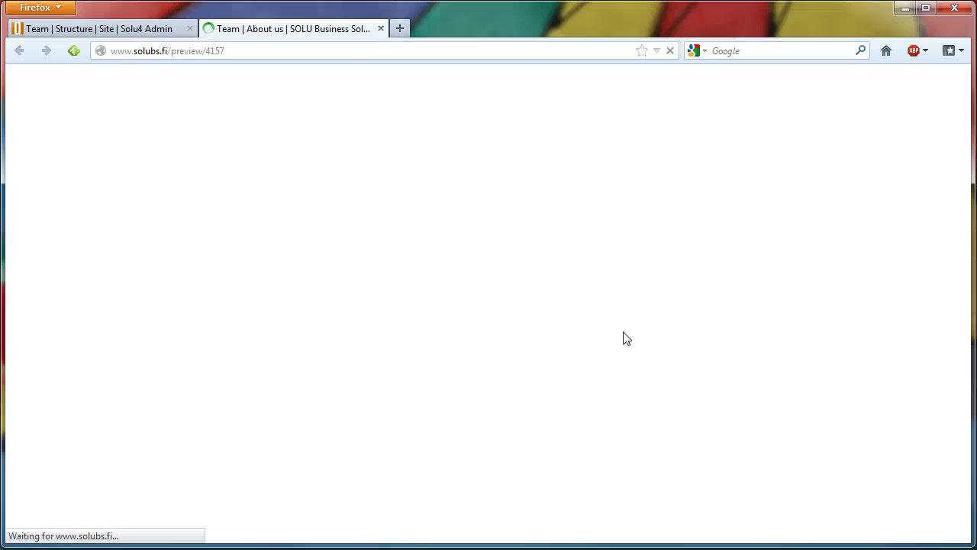
scroll(710, 356, down, 5)
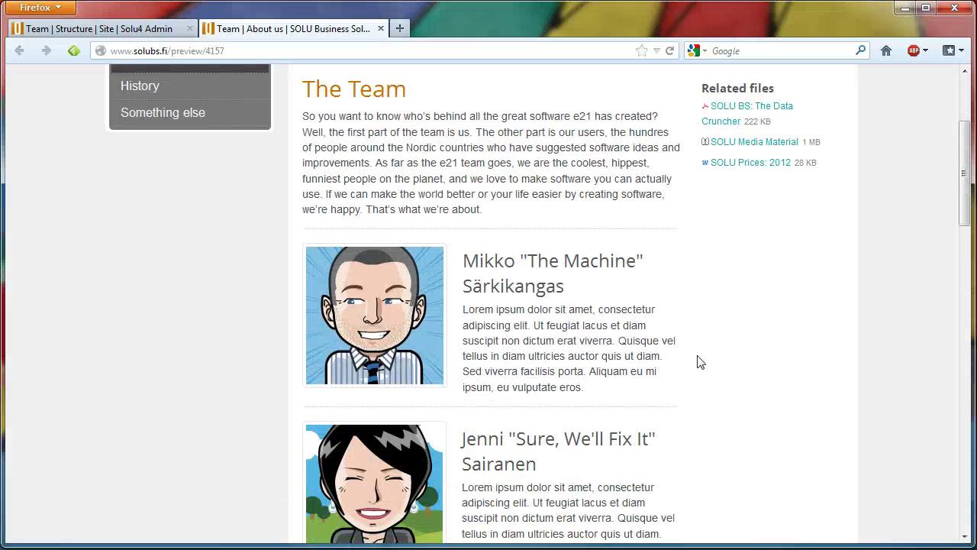